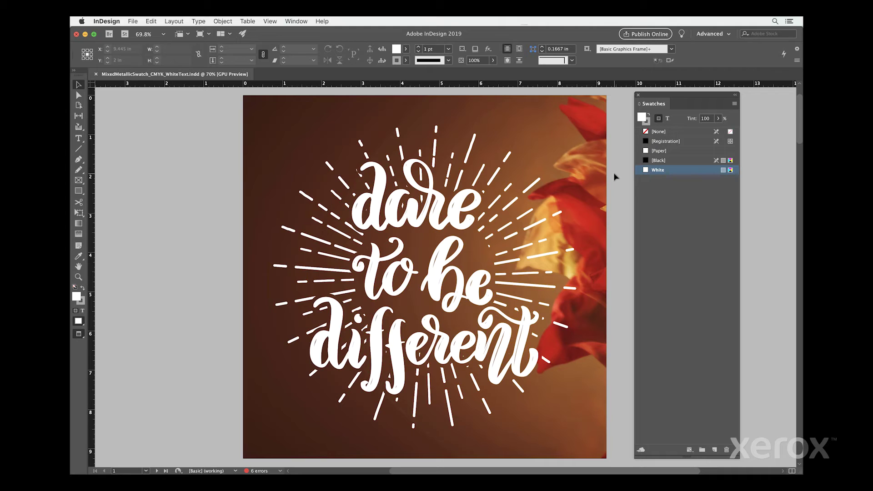
# Load the Gold and Metallic G swatches from Iridesse Swatches 60pc Gold 20pc CMY.indd
pyautogui.click(735, 104)
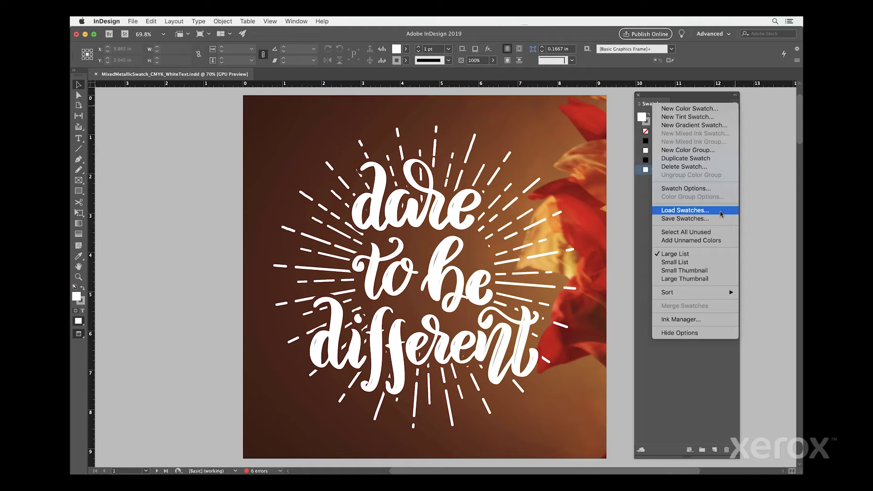
pyautogui.click(721, 211)
pyautogui.click(309, 106)
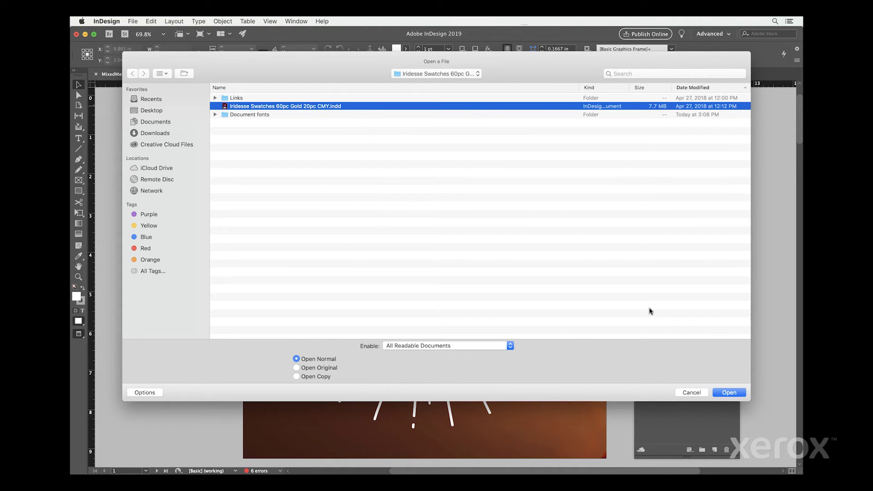
pyautogui.click(730, 394)
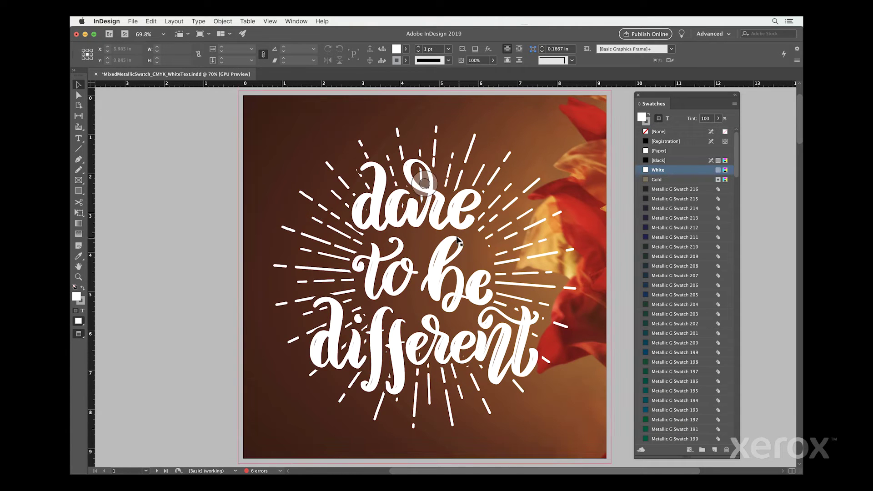
pyautogui.click(562, 325)
# Colour the first page's lettering with Metallic G Swatch 12, then scroll down to page 2
pyautogui.scroll(-3, 683, 245)
pyautogui.scroll(-20, 682, 244)
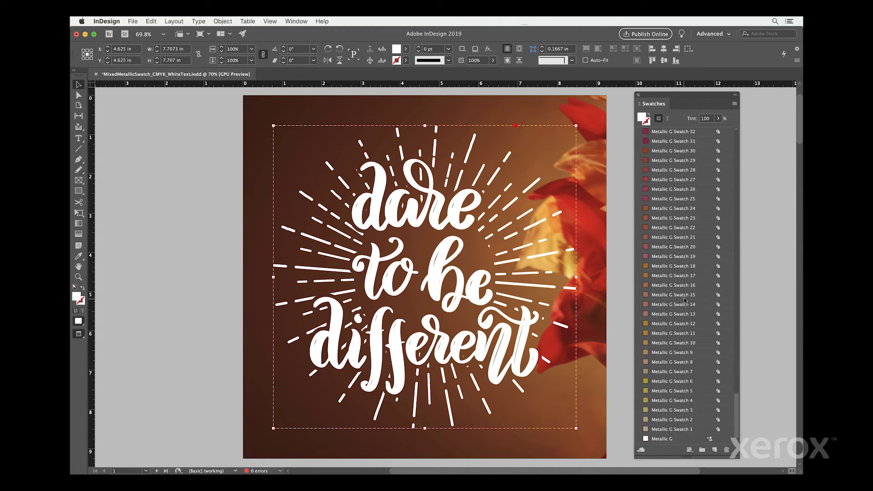
pyautogui.click(681, 324)
pyautogui.scroll(-10, 598, 309)
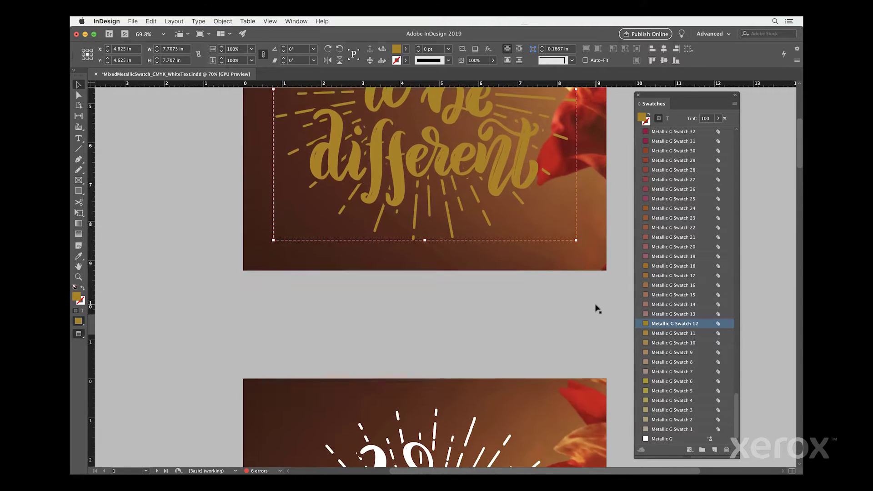
pyautogui.scroll(-5, 598, 309)
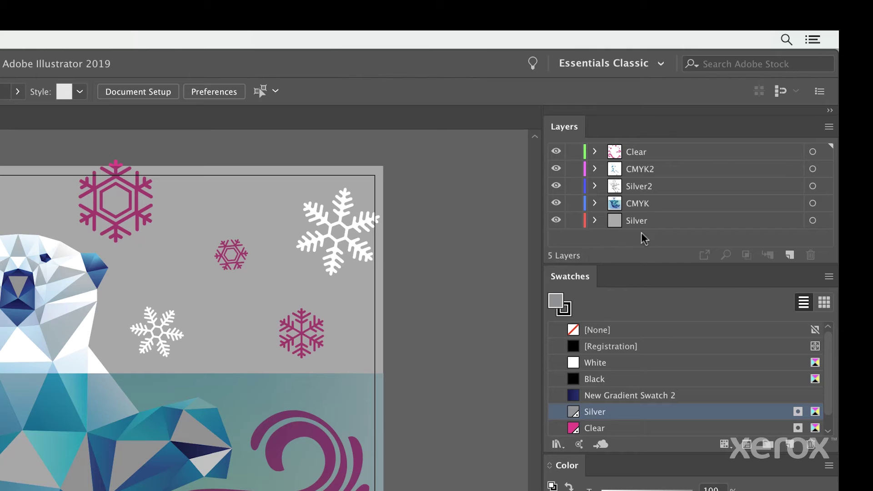
# Hide every layer above the Silver base layer
pyautogui.click(665, 222)
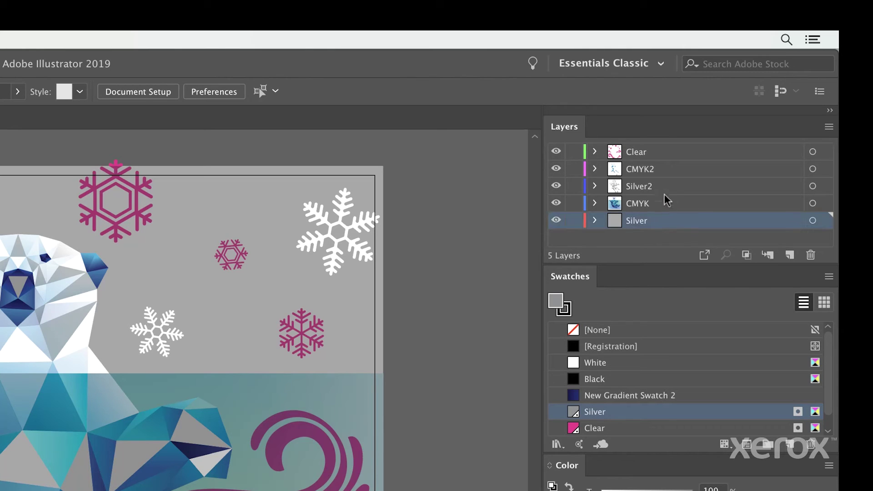
pyautogui.click(664, 188)
pyautogui.click(661, 204)
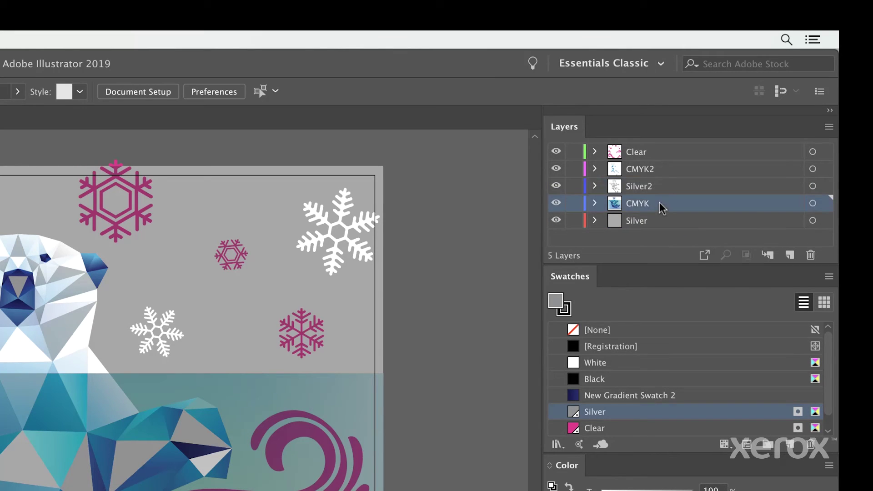
pyautogui.click(658, 171)
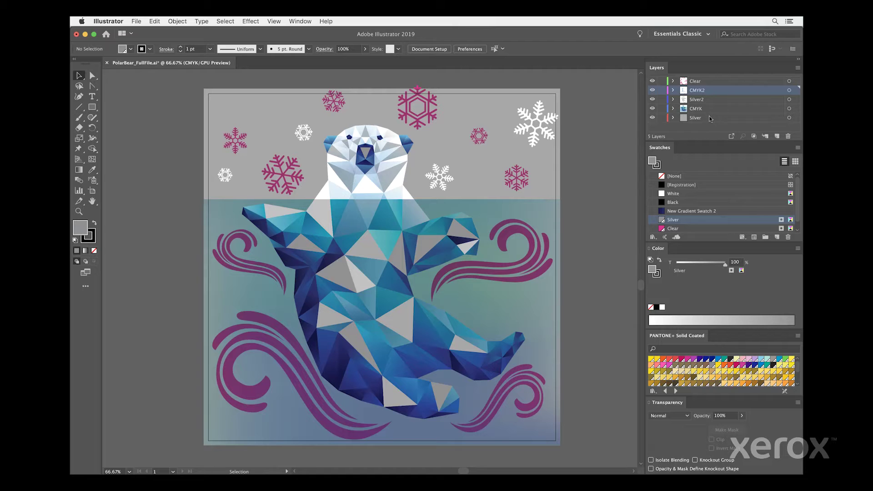
pyautogui.click(664, 222)
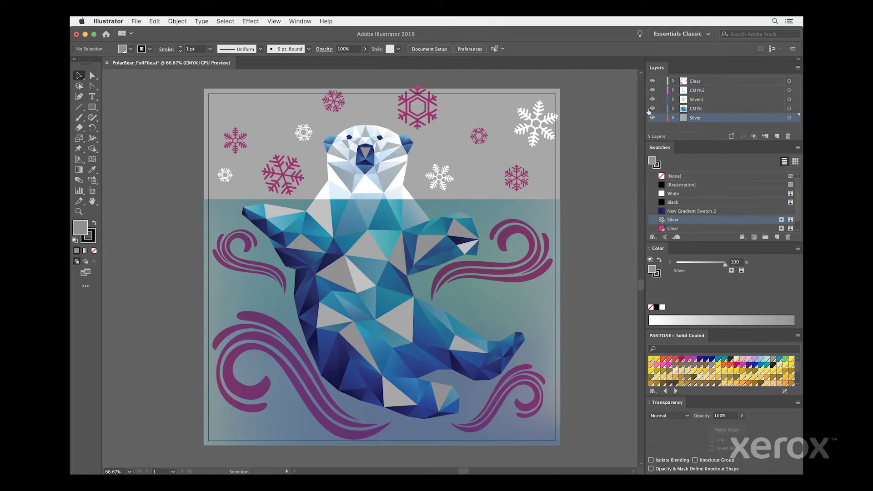
pyautogui.moveTo(651, 110); pyautogui.dragTo(647, 91)
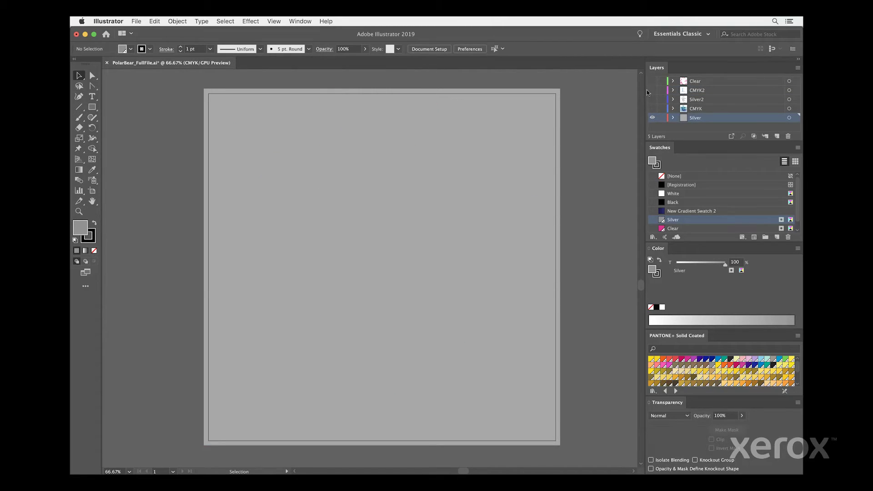
# Reveal the CMYK layer's polar bear artwork, toggling it off and on to compare
pyautogui.click(650, 110)
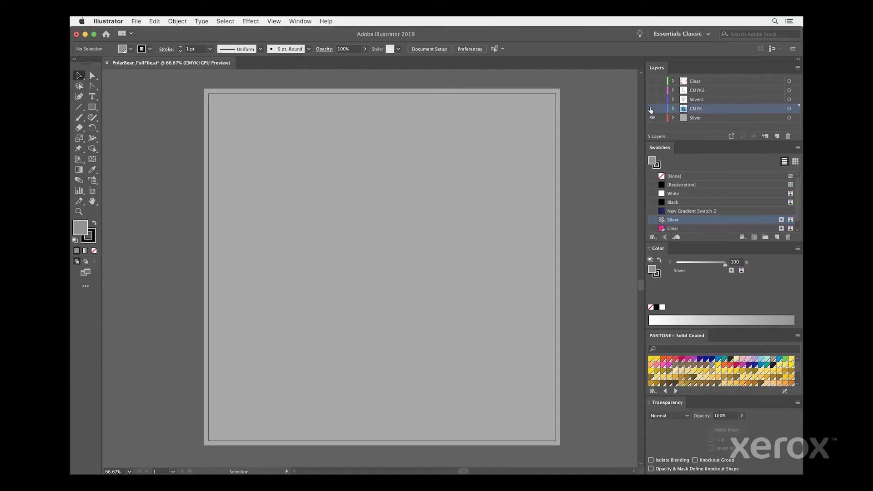
pyautogui.click(652, 110)
pyautogui.click(653, 110)
pyautogui.click(653, 110)
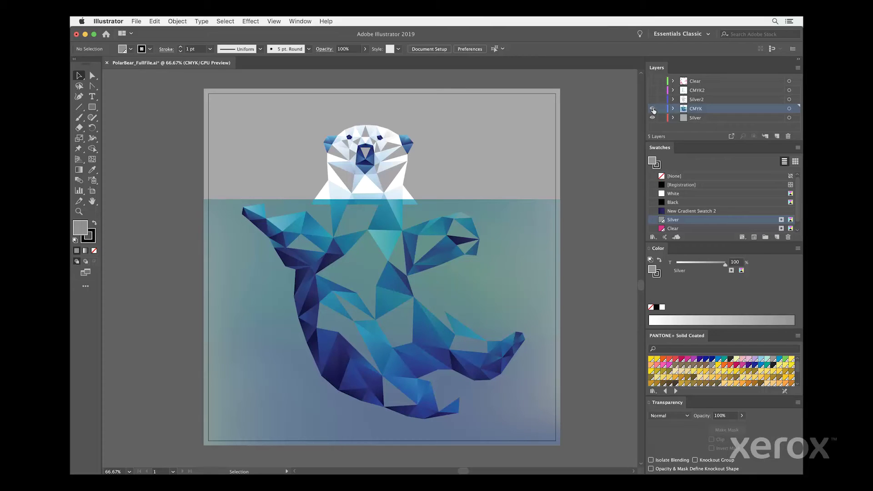
# Show the Silver2 layer's silver triangles on the bear, toggling them to compare
pyautogui.click(709, 100)
pyautogui.click(654, 100)
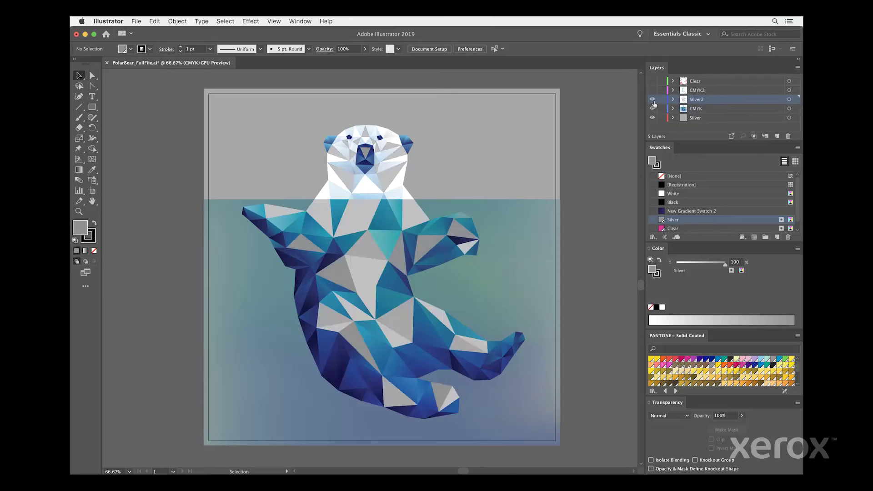
pyautogui.click(654, 102)
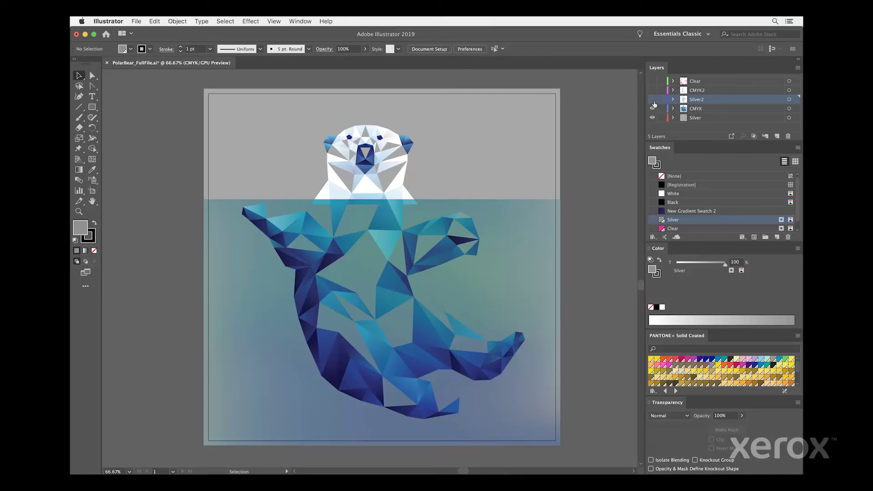
pyautogui.click(654, 101)
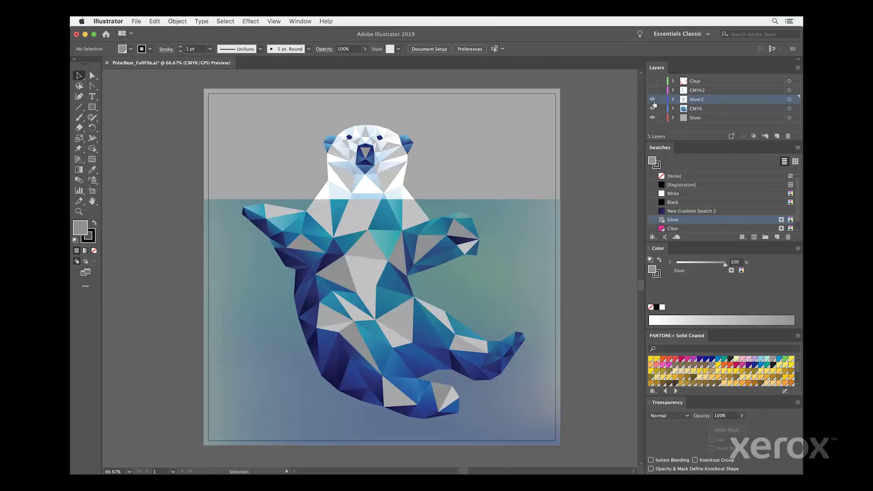
# Show the CMYK2 blue triangles over the silver, then briefly reveal the Clear snowflakes and swirls
pyautogui.click(707, 91)
pyautogui.click(653, 91)
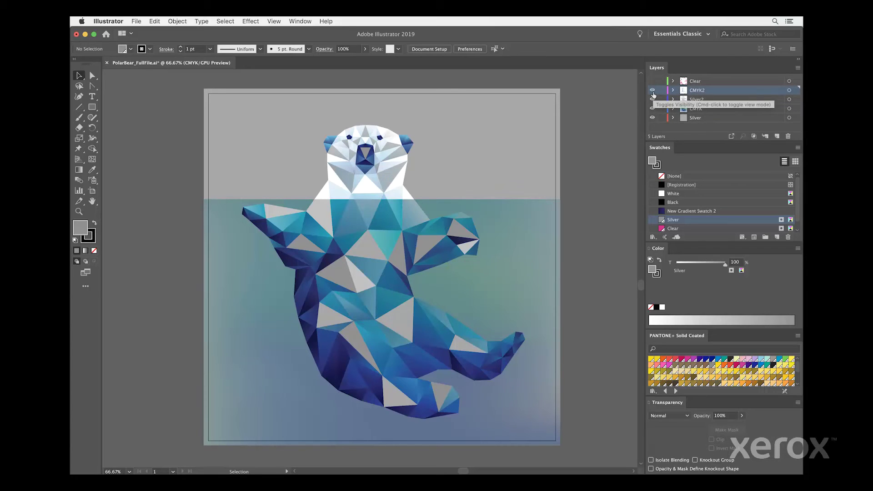
pyautogui.click(653, 92)
pyautogui.click(653, 93)
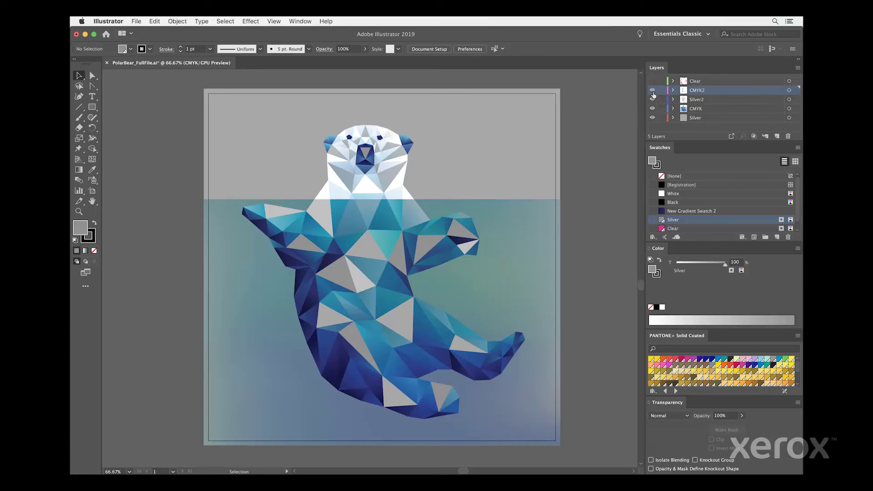
pyautogui.click(653, 92)
pyautogui.click(653, 93)
pyautogui.click(682, 83)
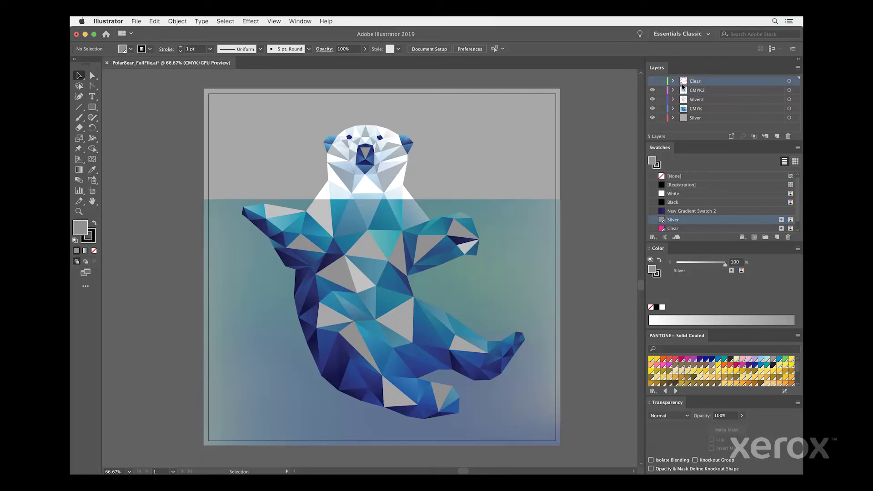
pyautogui.click(652, 82)
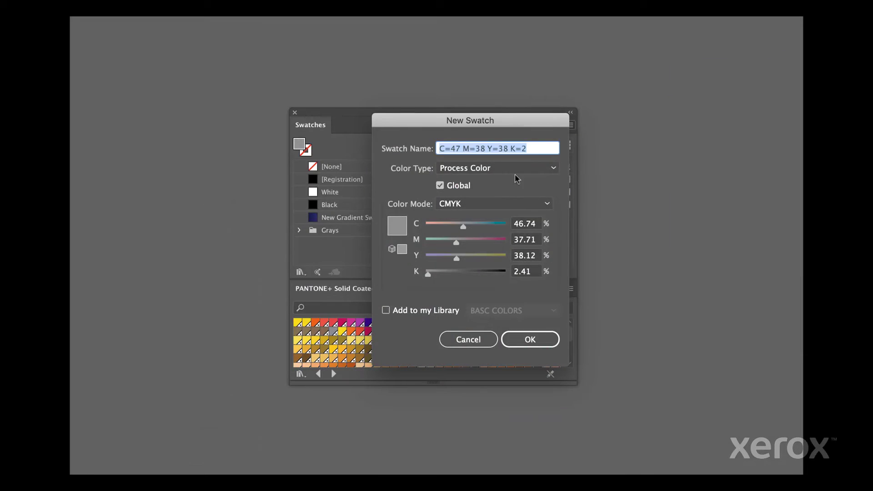
# Create a spot swatch named Clear with C=0 M=100 Y=0 K=0
pyautogui.write('Clear')
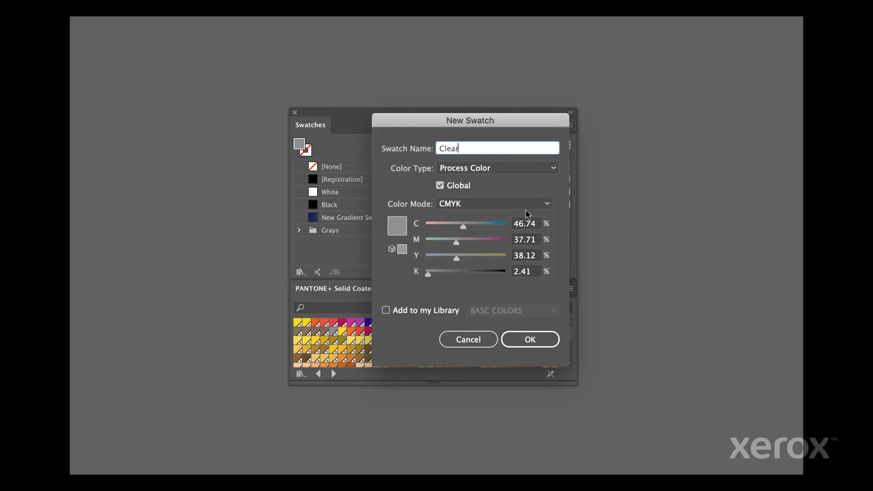
pyautogui.click(527, 224)
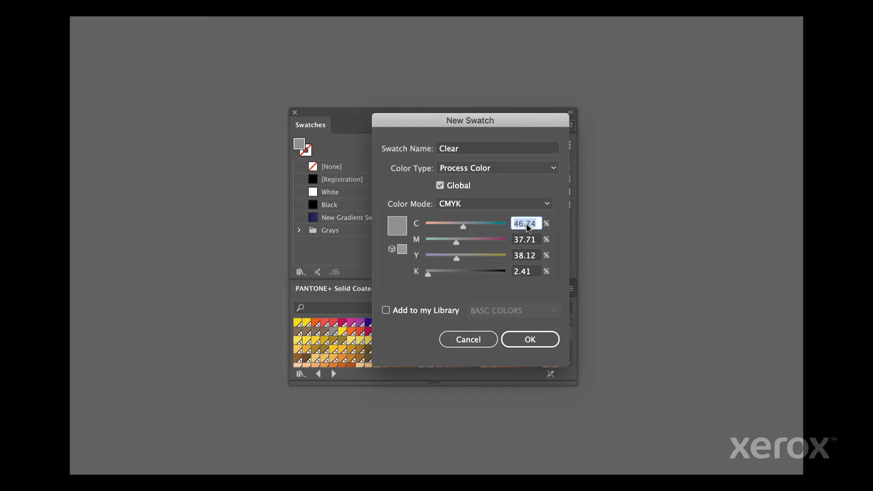
pyautogui.write('0')
pyautogui.press('Tab')
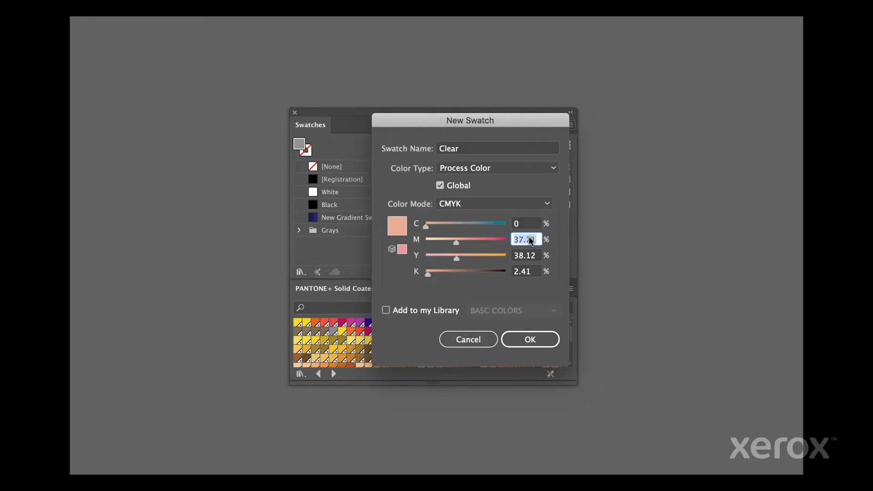
pyautogui.write('100')
pyautogui.click(526, 256)
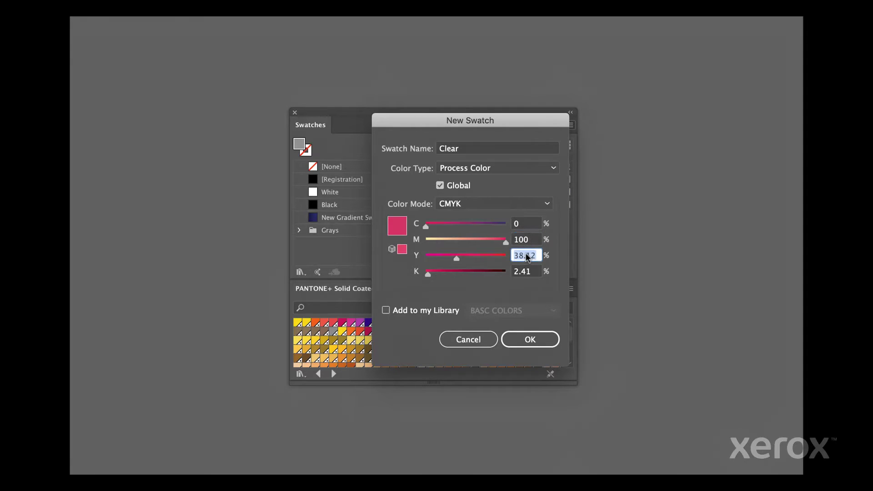
pyautogui.write('0')
pyautogui.click(529, 270)
pyautogui.write('0')
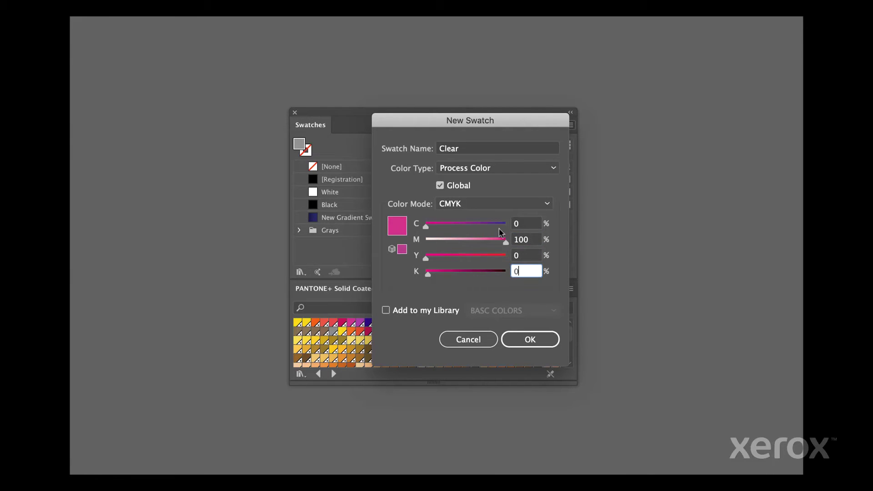
pyautogui.click(479, 173)
pyautogui.click(473, 195)
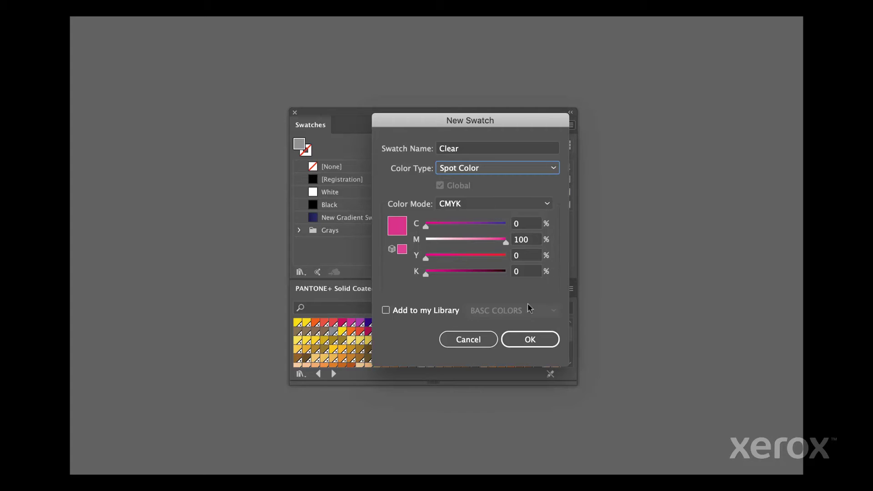
pyautogui.click(527, 340)
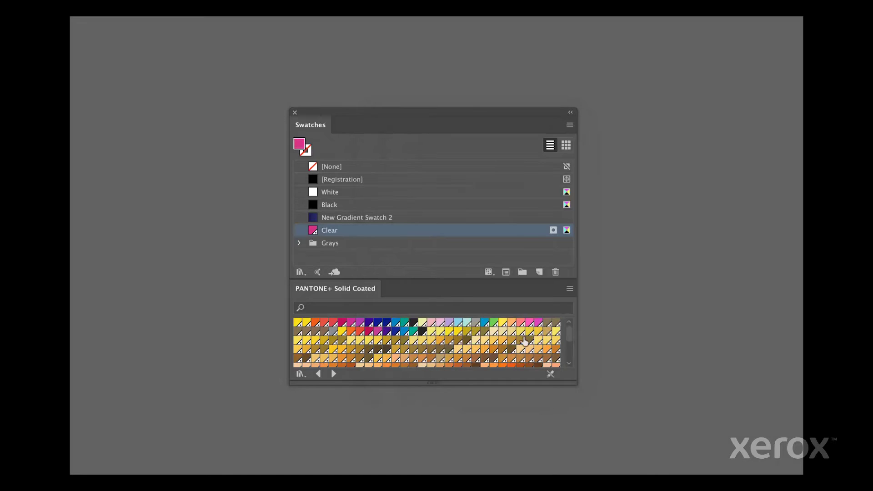
# Add PANTONE 877 C from the Pantone library, rename it Silver, and select it with Clear
pyautogui.click(504, 308)
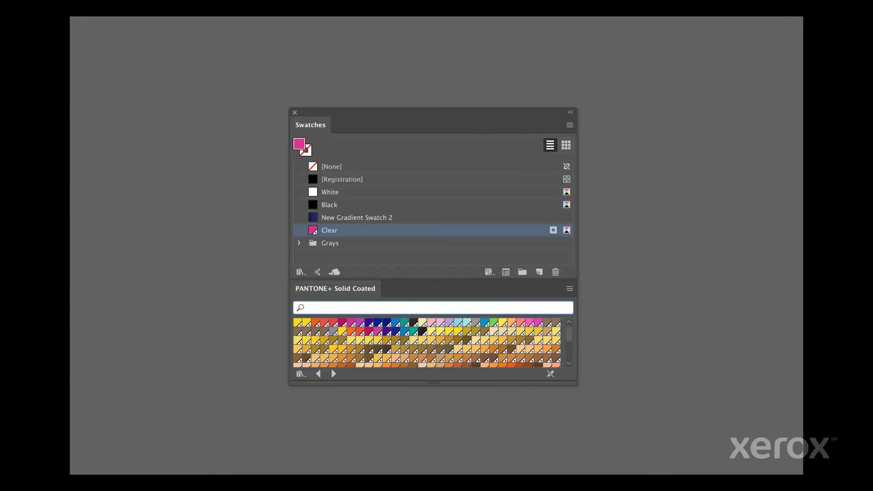
pyautogui.write('877')
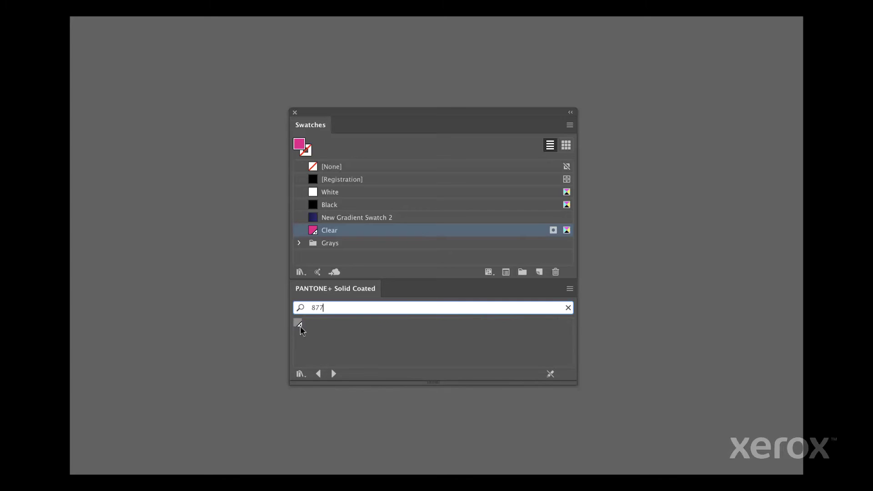
pyautogui.doubleClick(300, 325)
pyautogui.click(364, 242)
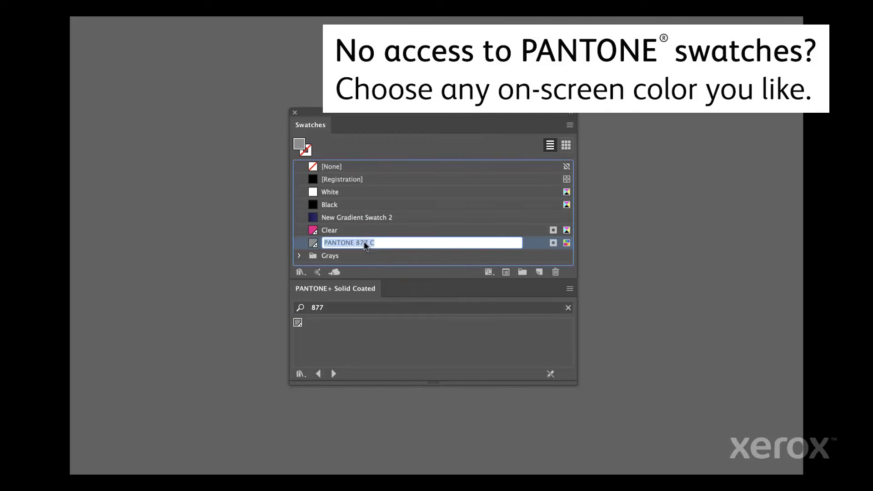
pyautogui.write('Silver')
pyautogui.click(513, 231)
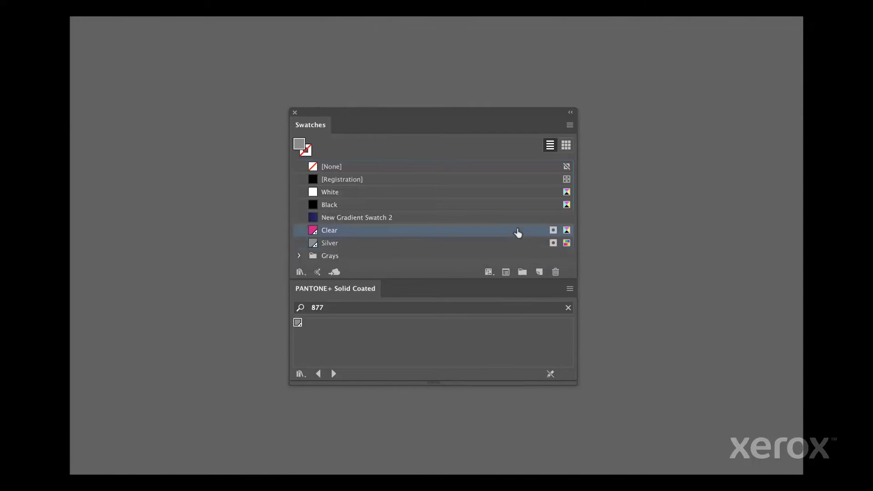
pyautogui.keyDown('shift'); pyautogui.click(513, 243); pyautogui.keyUp('shift')
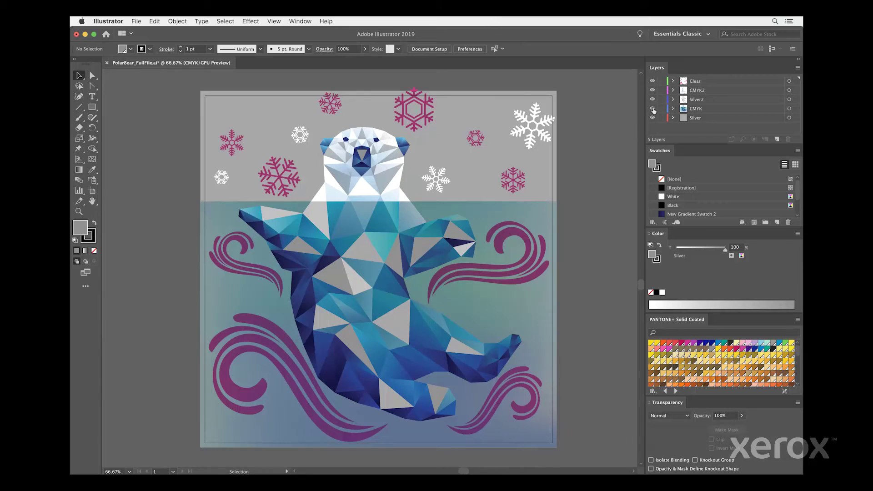
# Show only the Silver layer and select its silver background rectangle
pyautogui.moveTo(653, 110); pyautogui.dragTo(653, 96)
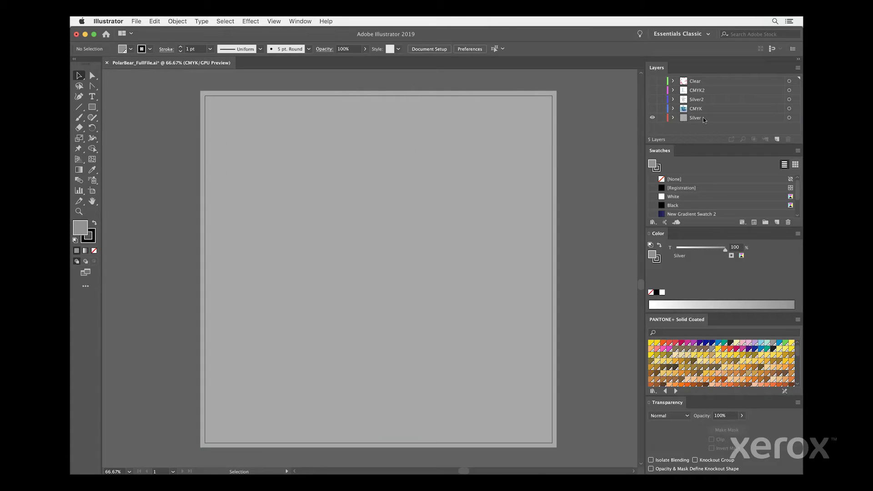
pyautogui.click(703, 117)
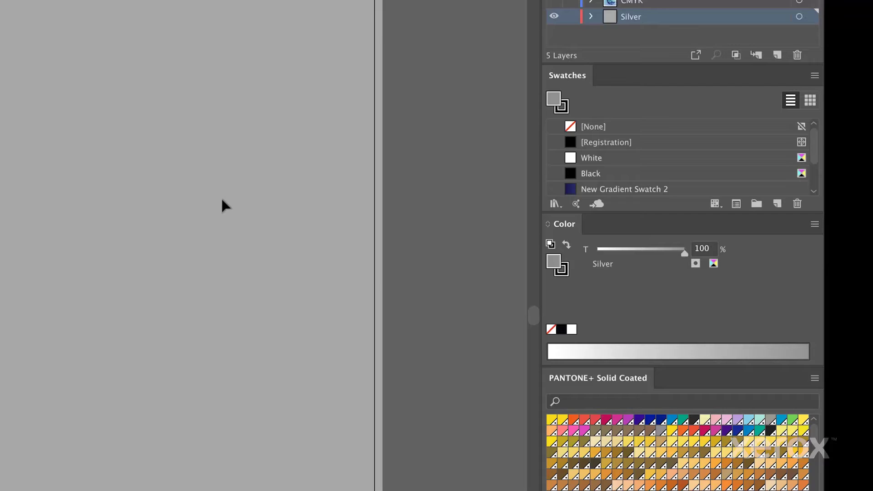
pyautogui.click(470, 218)
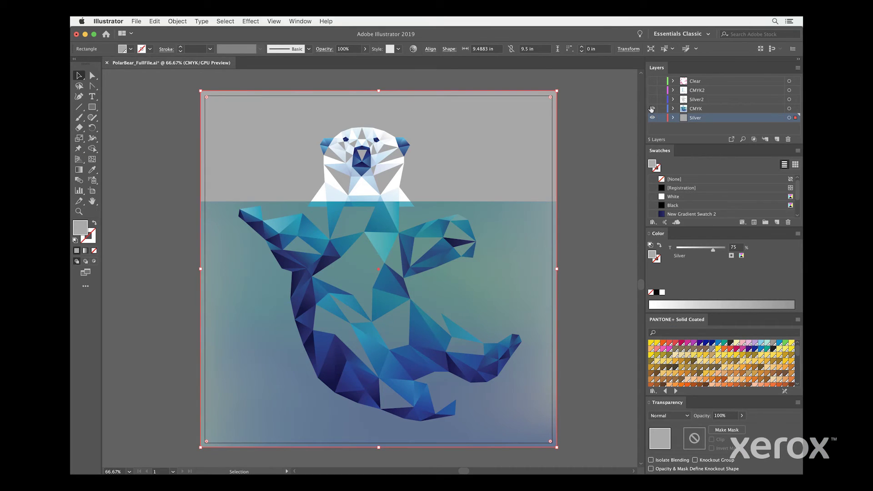
# Hide Silver, select the water mesh and confirm its Multiply blend at 75% opacity
pyautogui.click(652, 119)
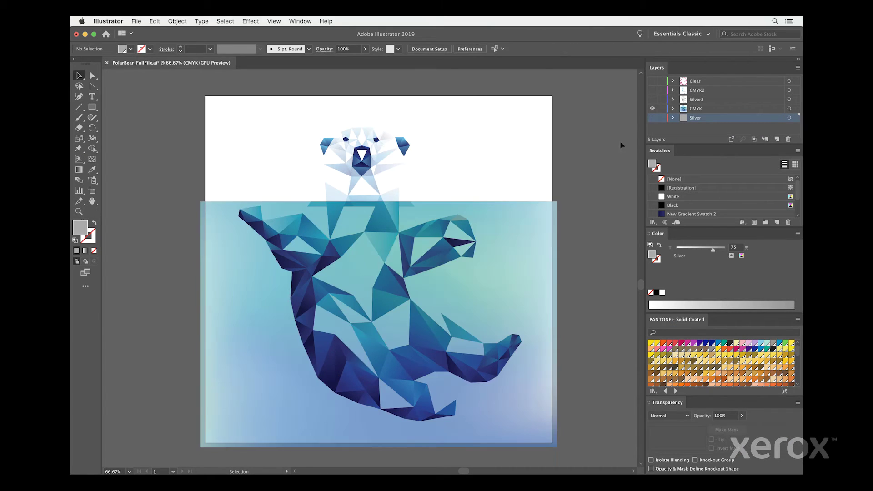
pyautogui.click(552, 248)
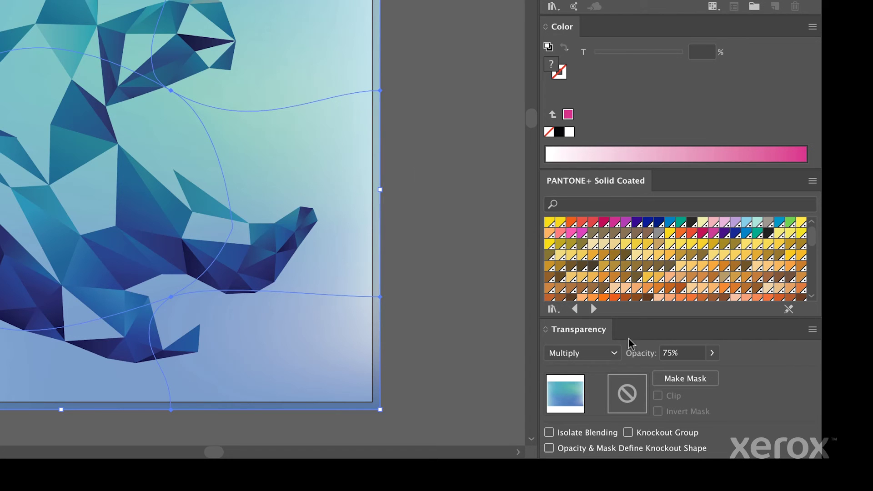
pyautogui.click(613, 353)
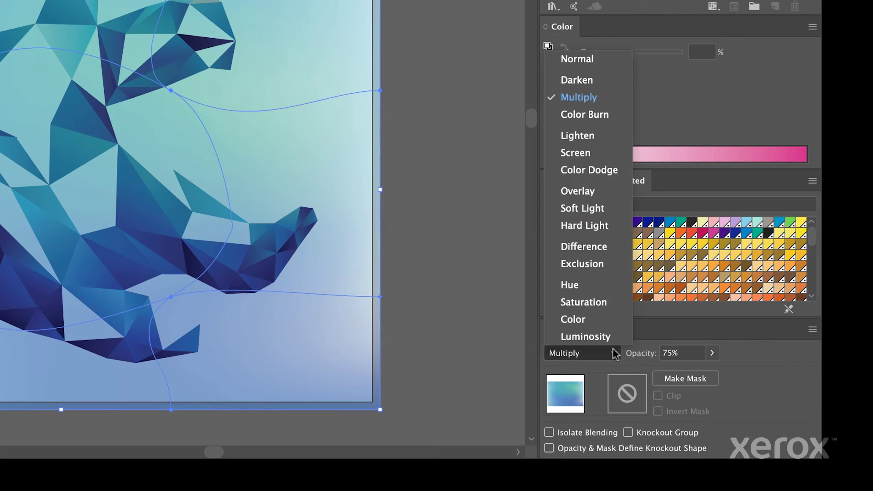
pyautogui.click(571, 97)
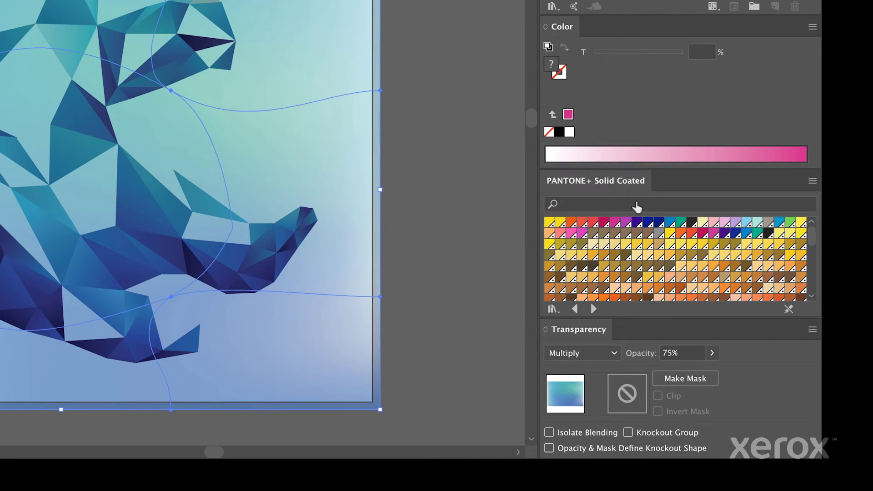
pyautogui.doubleClick(671, 352)
pyautogui.click(700, 349)
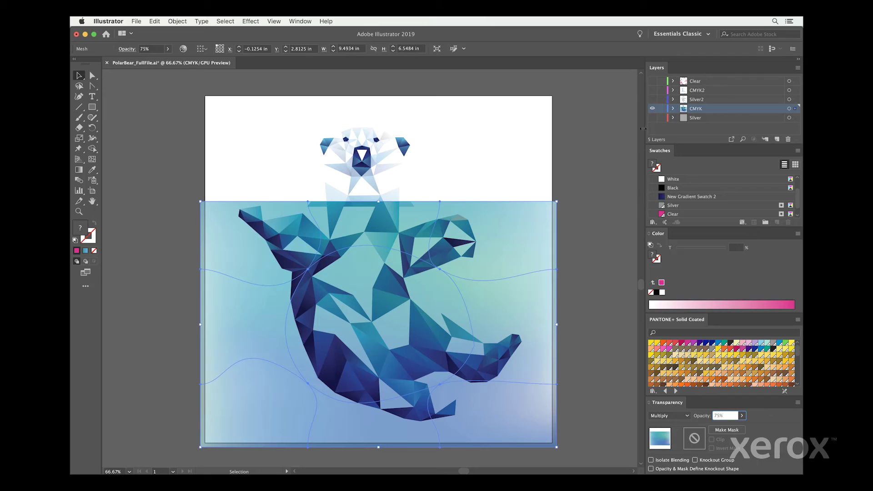
pyautogui.click(706, 101)
# Show only Silver2 and inspect several grey triangles to confirm their Silver spot fill
pyautogui.click(652, 99)
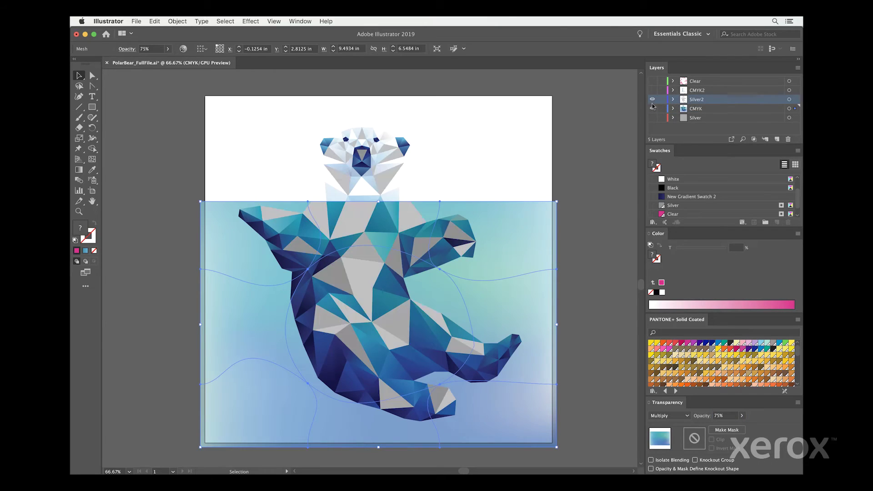
pyautogui.click(653, 108)
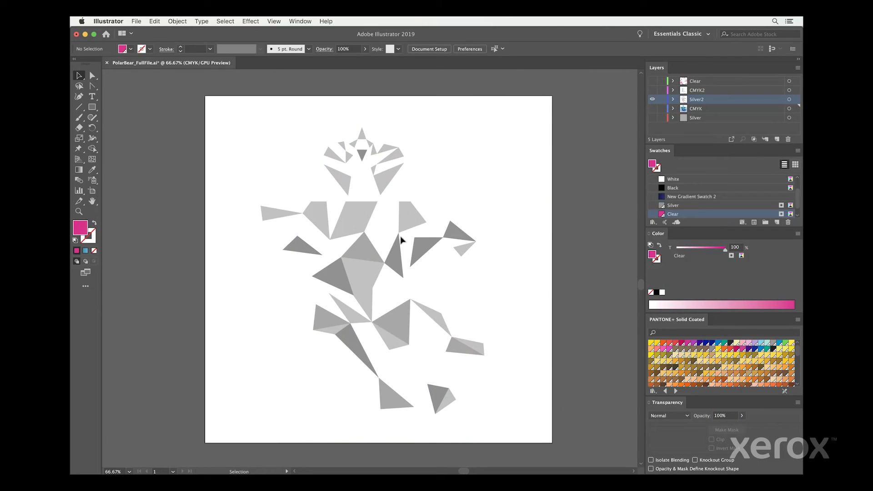
pyautogui.click(353, 221)
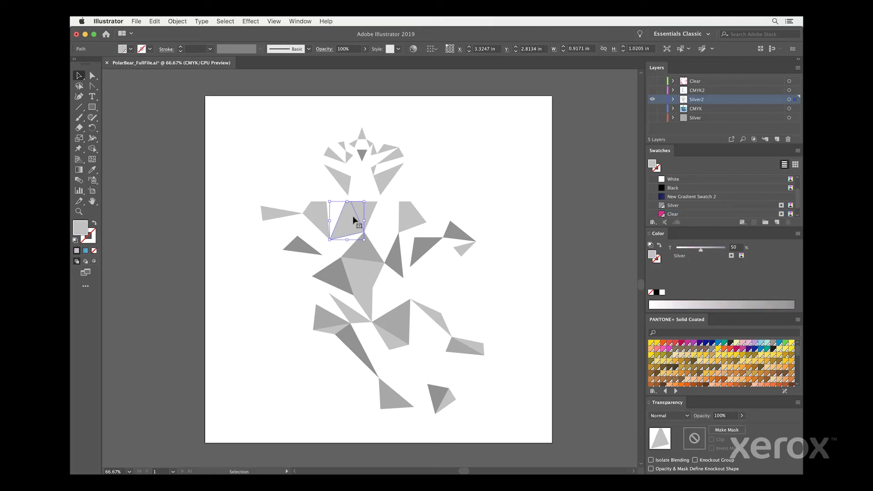
pyautogui.click(397, 254)
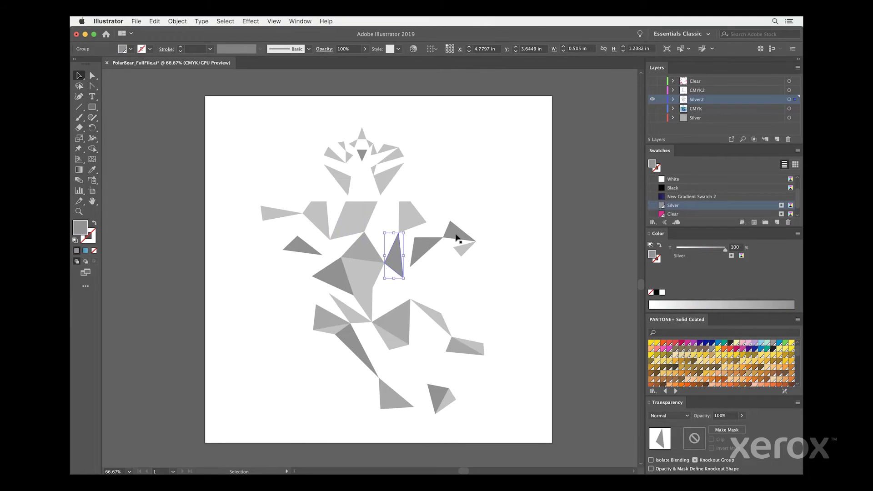
pyautogui.click(458, 236)
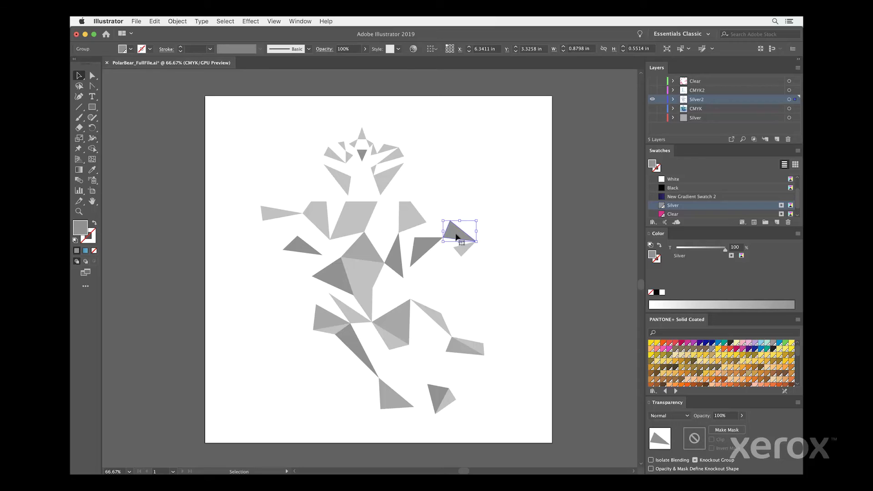
pyautogui.click(299, 247)
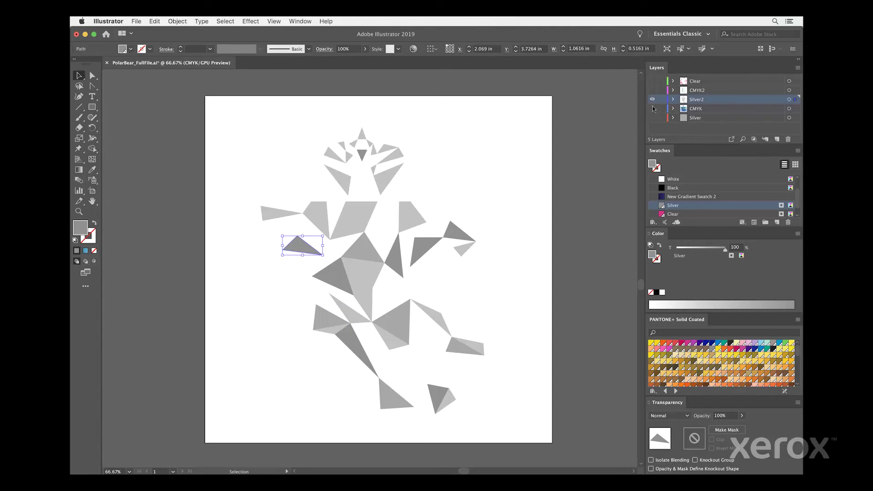
pyautogui.keyDown('alt'); pyautogui.click(652, 90); pyautogui.keyUp('alt')
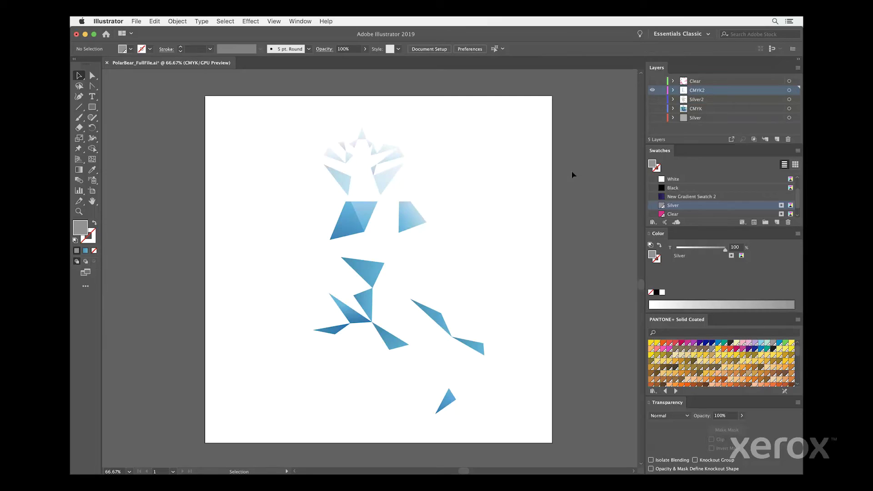
pyautogui.click(367, 218)
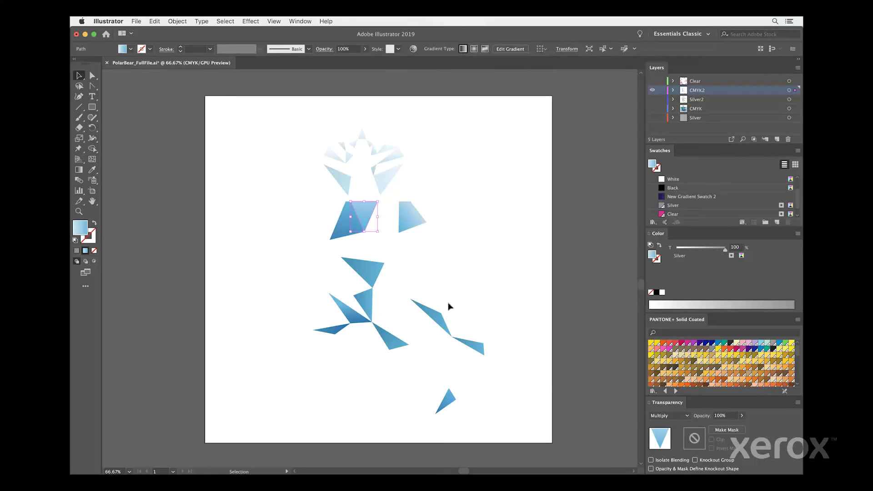
pyautogui.click(688, 416)
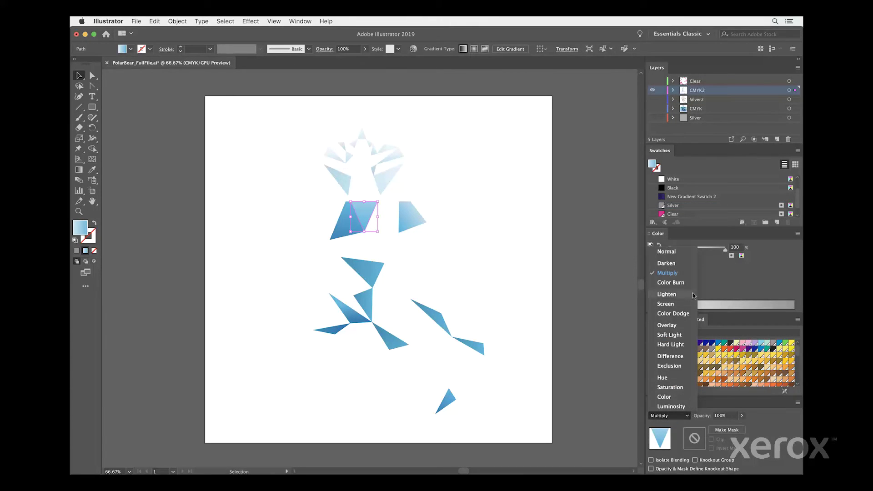
pyautogui.click(678, 284)
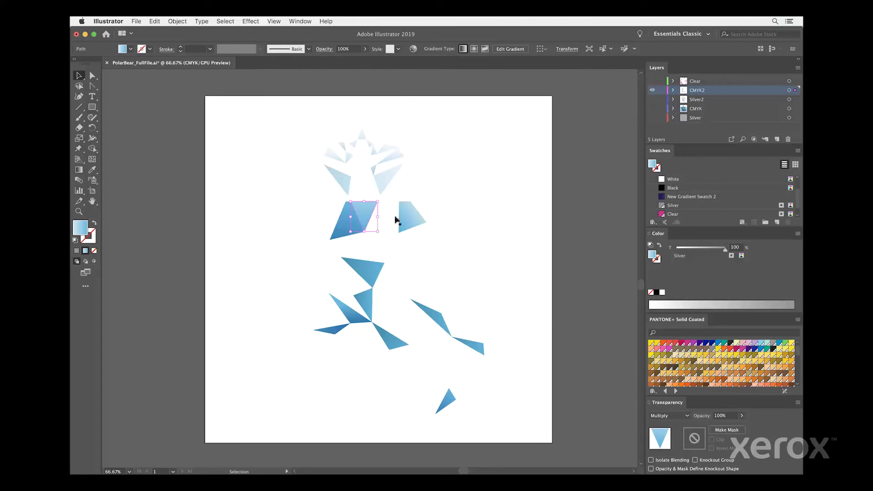
pyautogui.click(412, 223)
pyautogui.click(369, 282)
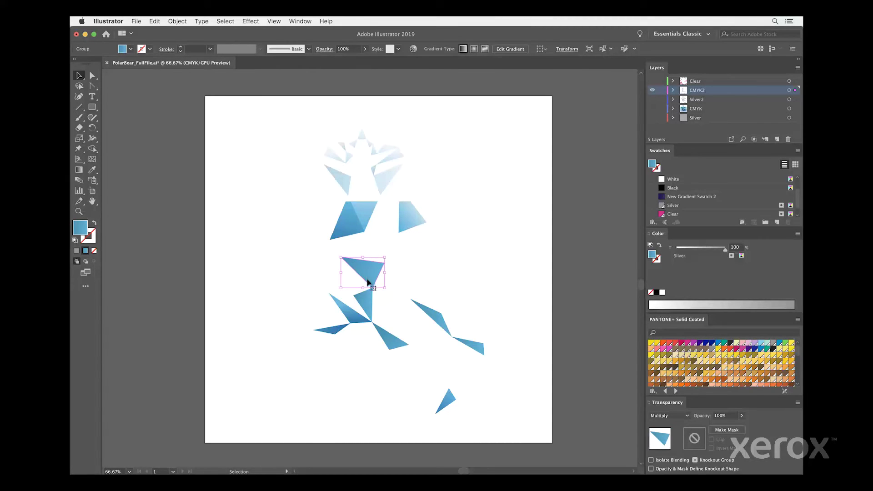
pyautogui.click(368, 305)
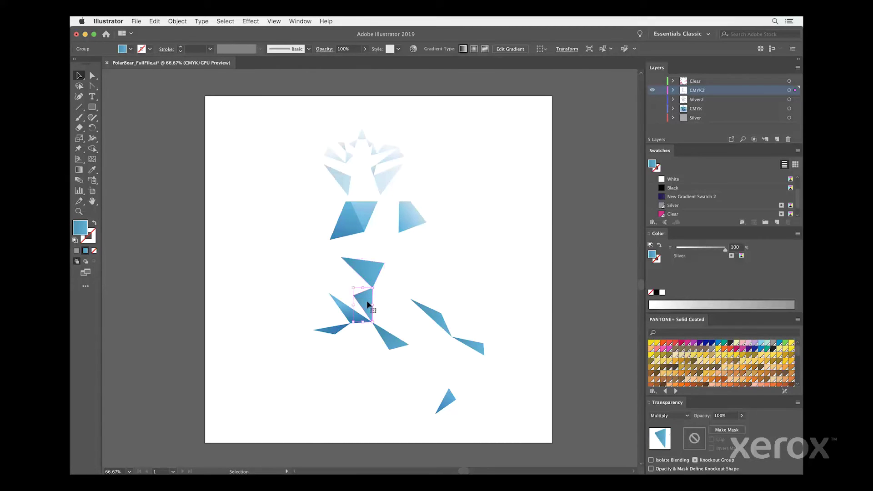
pyautogui.click(542, 291)
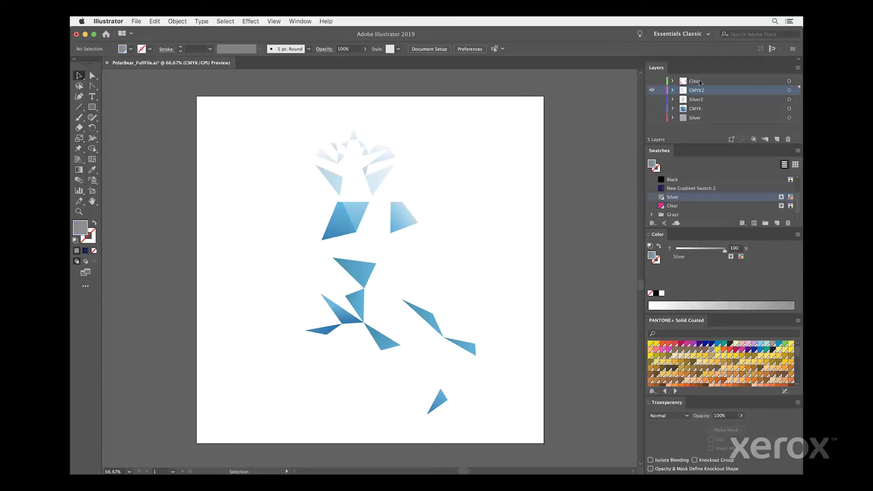
pyautogui.click(661, 84)
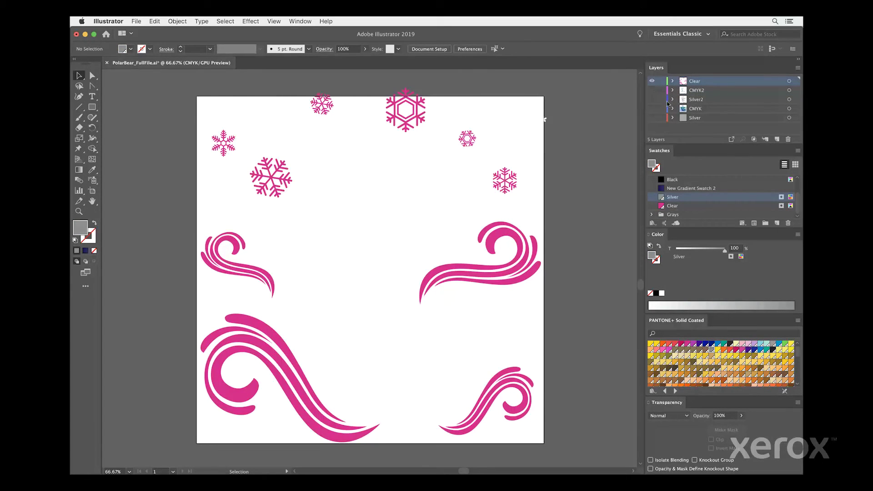
# Select the Clear layer's snowflake and swirl group, confirm its Multiply blend mode, then deselect
pyautogui.click(416, 127)
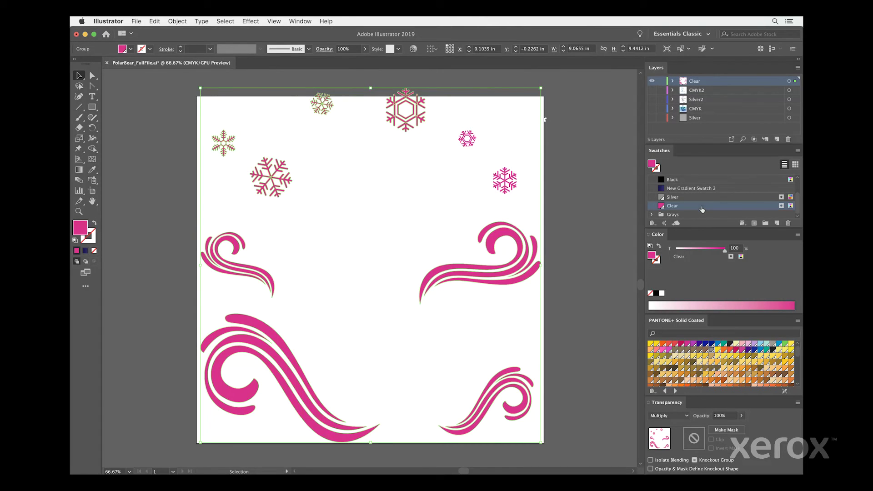
pyautogui.click(668, 416)
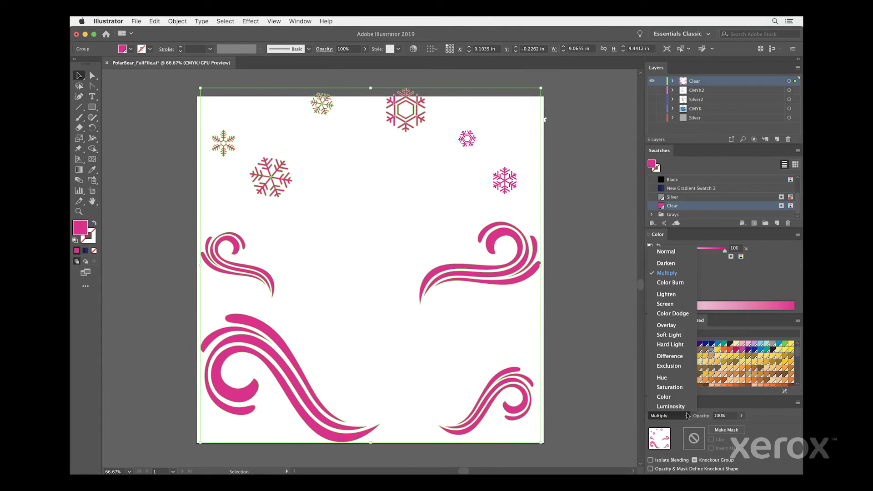
pyautogui.click(672, 277)
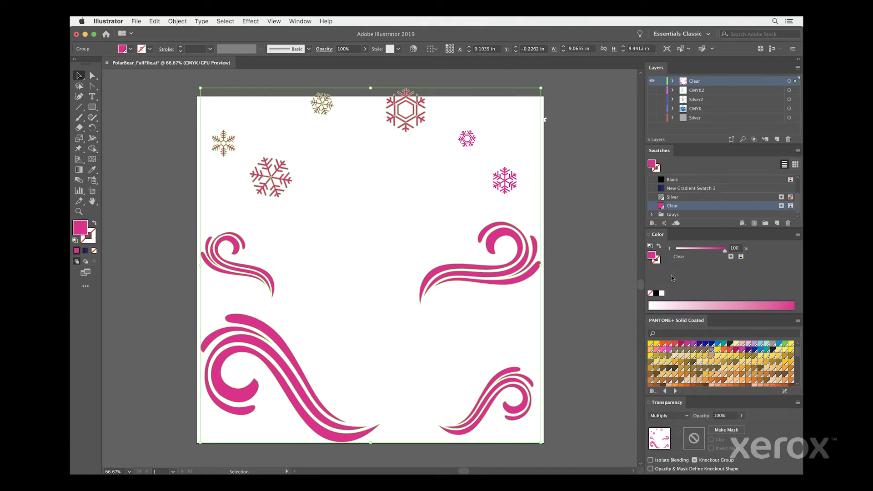
pyautogui.click(589, 141)
# Show all five layers, then toggle CMYK2 and CMYK off and on to compare
pyautogui.moveTo(652, 90); pyautogui.dragTo(652, 118)
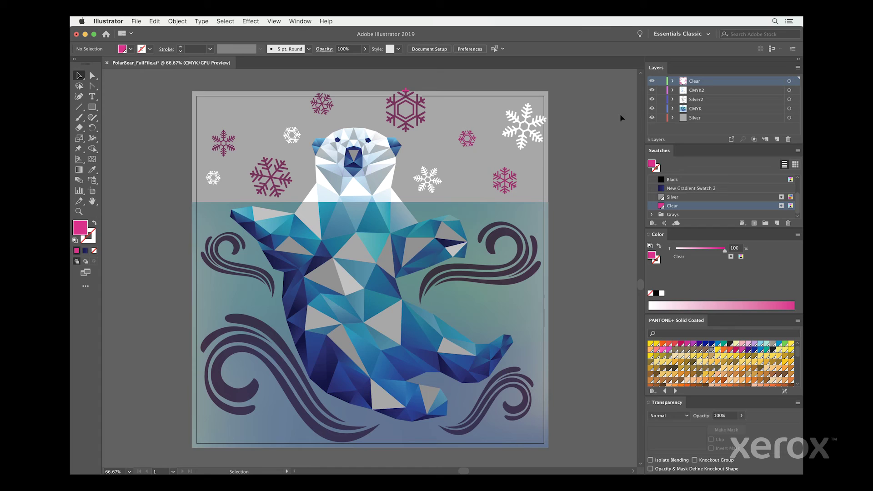
pyautogui.click(652, 90)
pyautogui.click(653, 90)
pyautogui.click(653, 108)
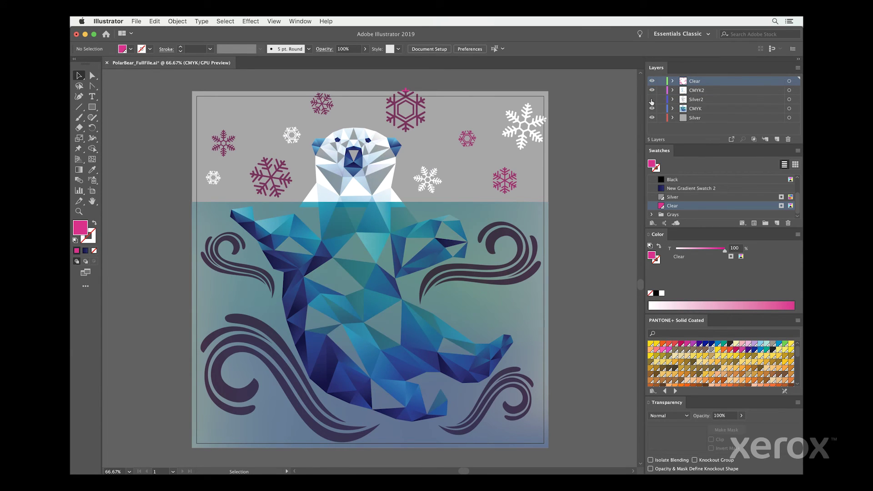
pyautogui.click(652, 108)
pyautogui.click(652, 108)
pyautogui.click(652, 109)
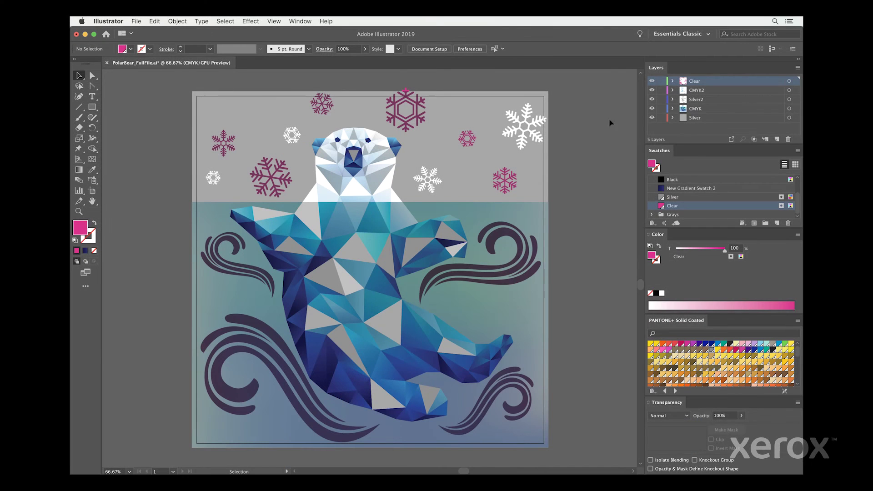
pyautogui.click(137, 21)
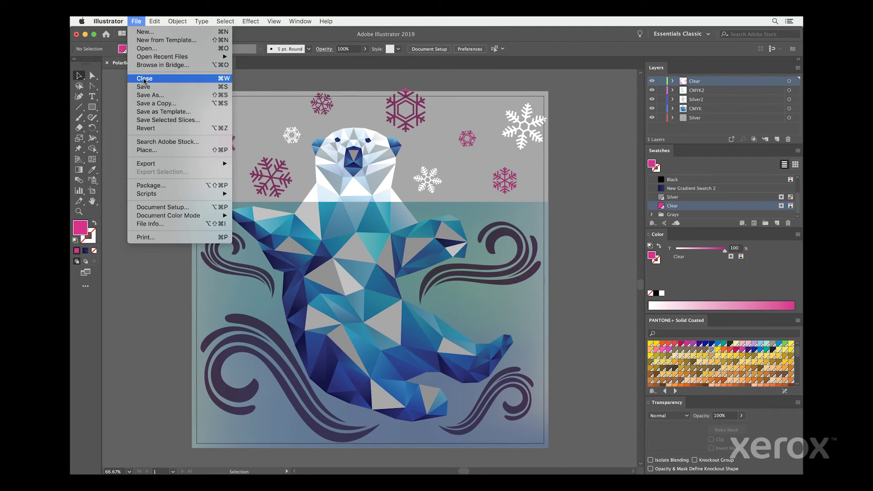
# Save the illustration in Adobe PDF format
pyautogui.click(147, 94)
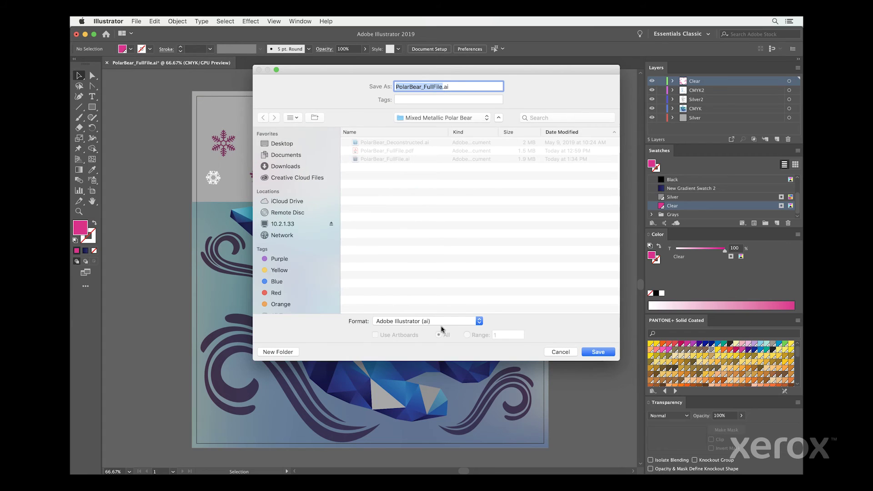
pyautogui.click(443, 322)
pyautogui.click(398, 344)
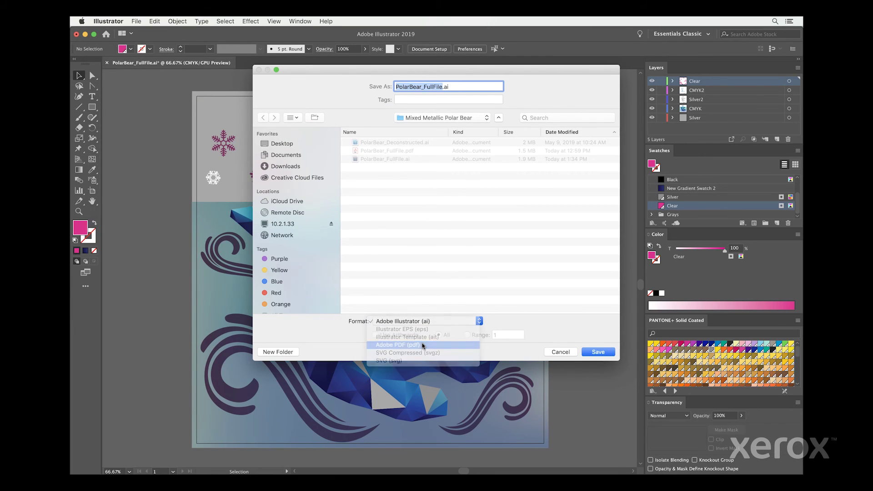
pyautogui.click(599, 353)
# Choose the [Press Quality] preset and set colour, grayscale and monochrome images to Do Not Downsample
pyautogui.click(187, 87)
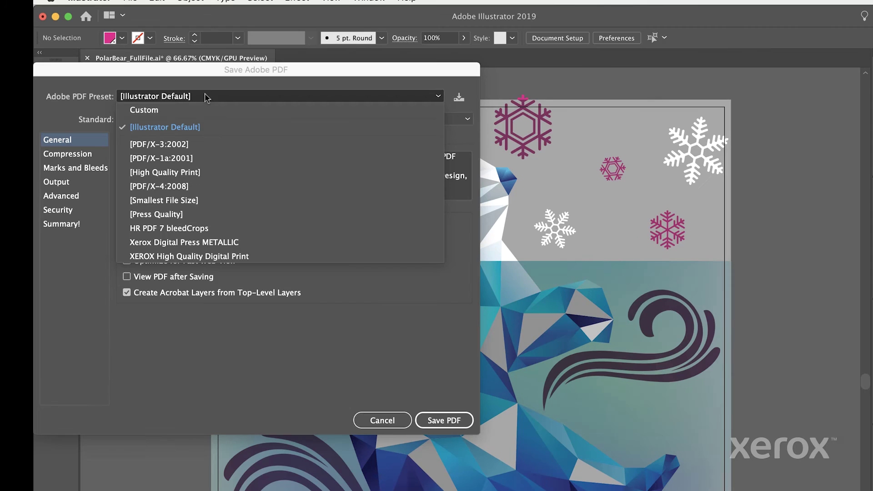
pyautogui.click(168, 214)
pyautogui.click(53, 154)
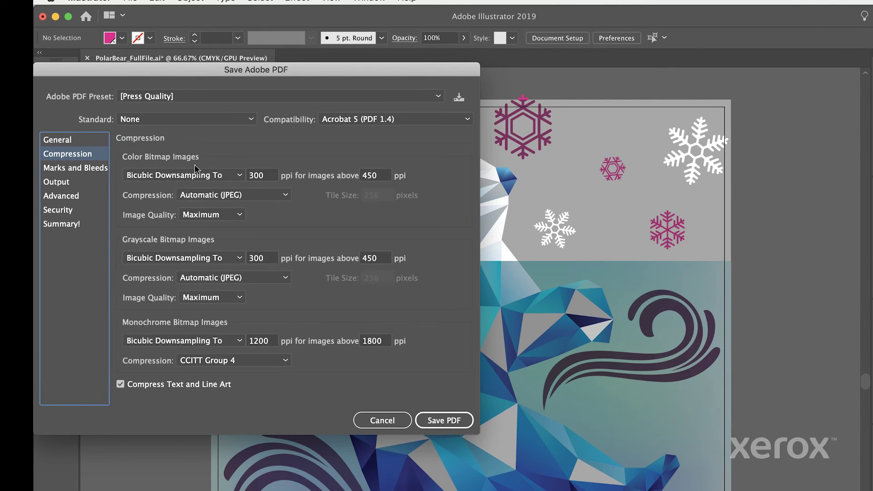
pyautogui.click(232, 175)
pyautogui.click(213, 187)
pyautogui.click(182, 258)
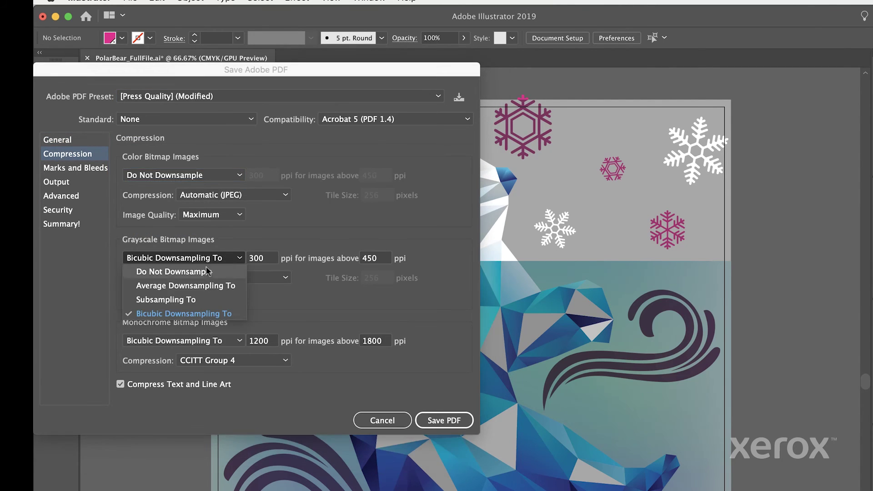
pyautogui.click(186, 269)
pyautogui.click(182, 342)
pyautogui.click(185, 352)
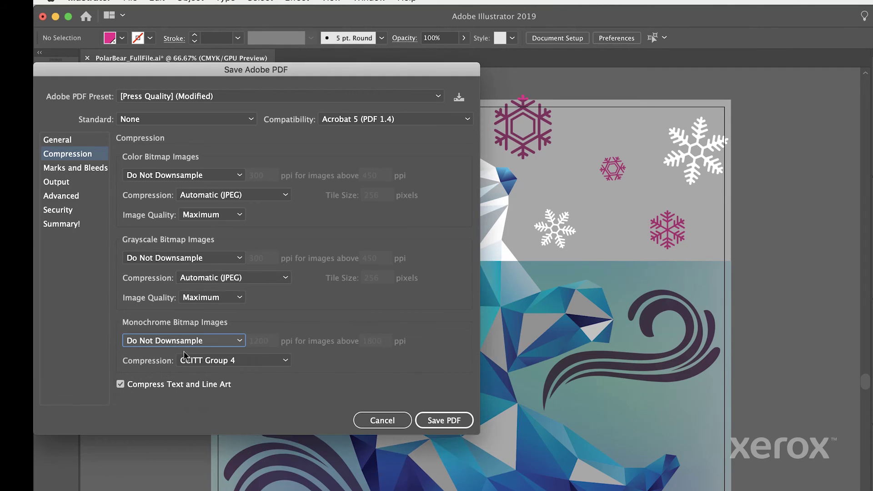
pyautogui.click(58, 183)
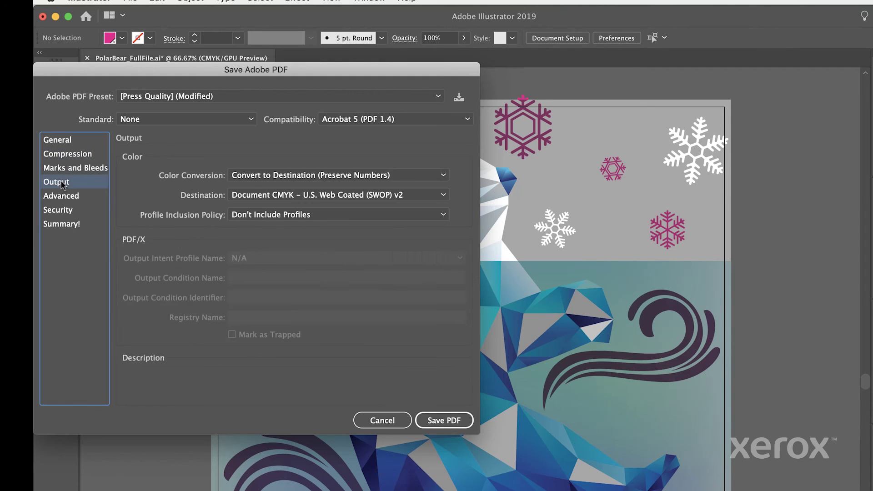
# Set No Conversion, include all RGB and tagged source CMYK profiles, and save the PDF
pyautogui.click(348, 179)
pyautogui.click(328, 190)
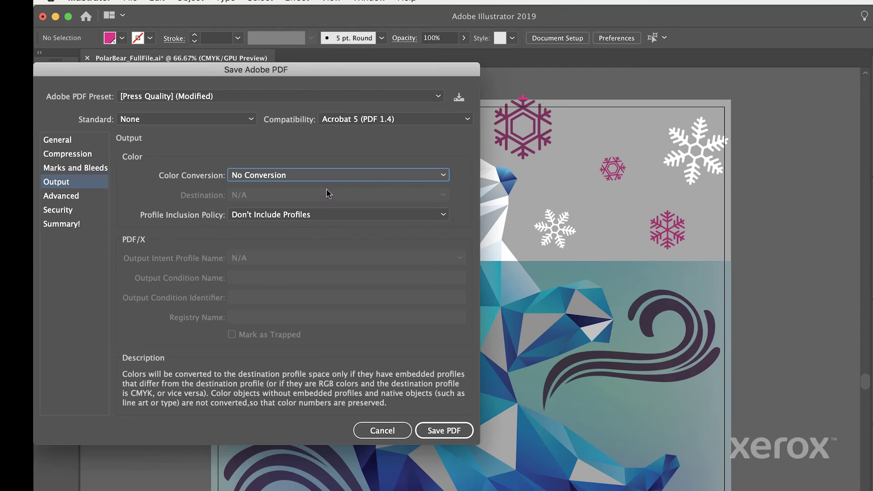
pyautogui.click(317, 216)
pyautogui.click(318, 270)
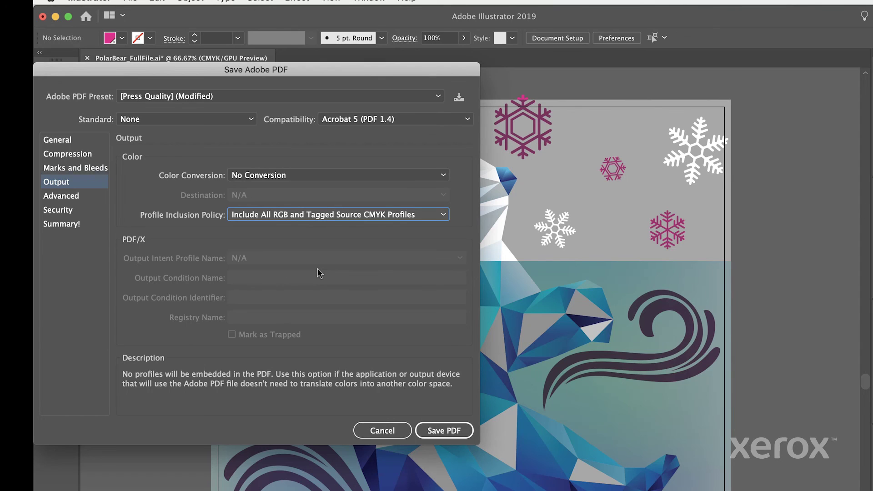
pyautogui.click(72, 197)
pyautogui.click(395, 177)
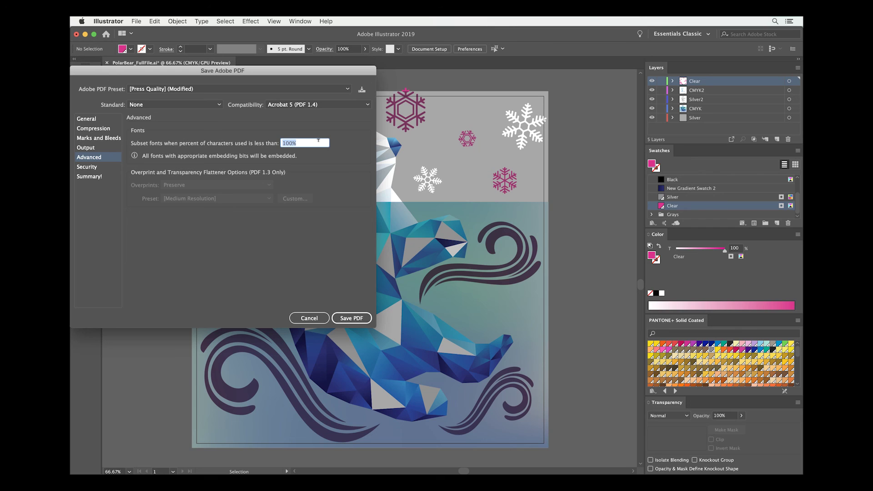
pyautogui.click(352, 319)
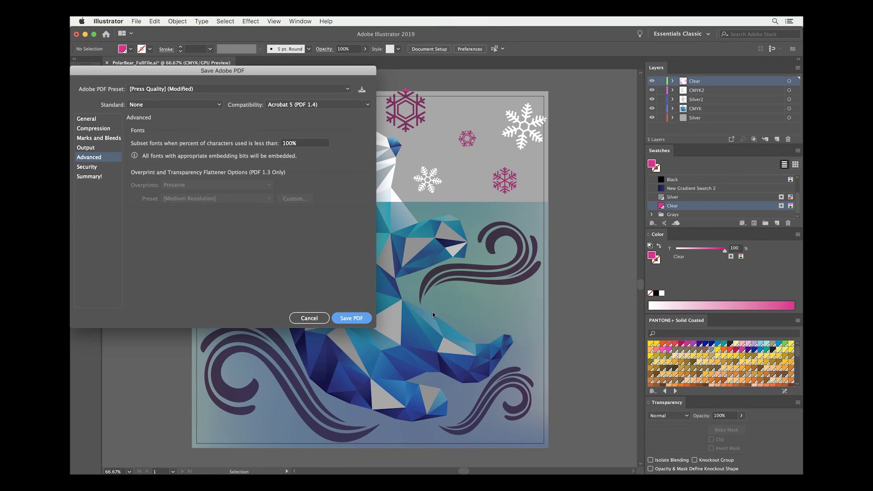